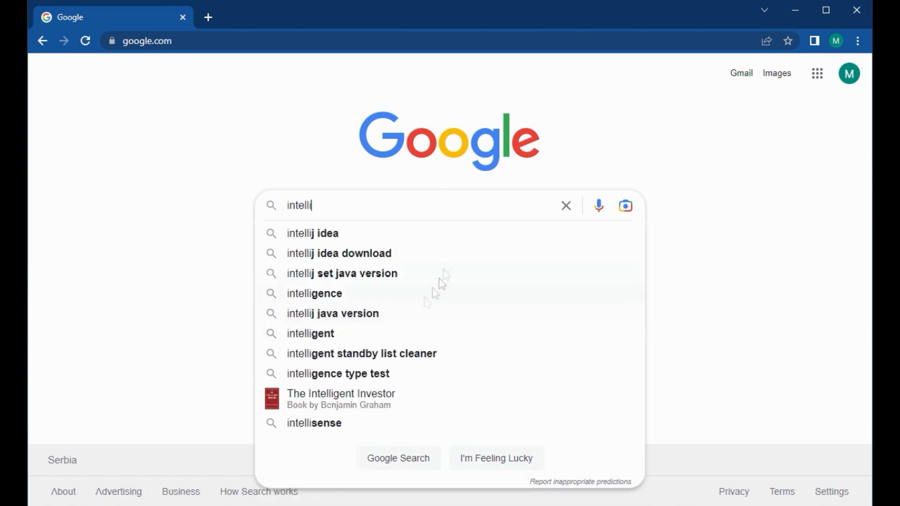
Search the web for "intellij idea" and look through the advertised IntelliJ IDEA product page from start to end.
{"action": "left_click", "coordinate": [315, 234]}
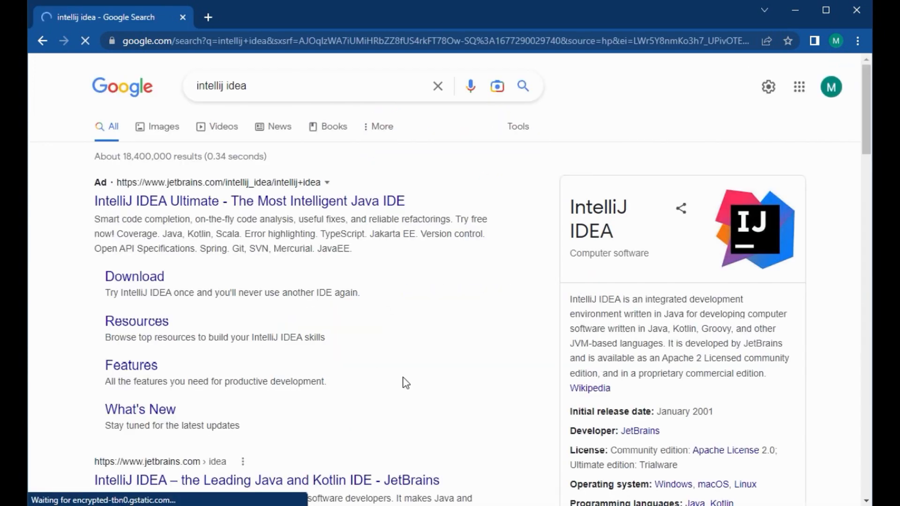
{"action": "left_click", "coordinate": [261, 204]}
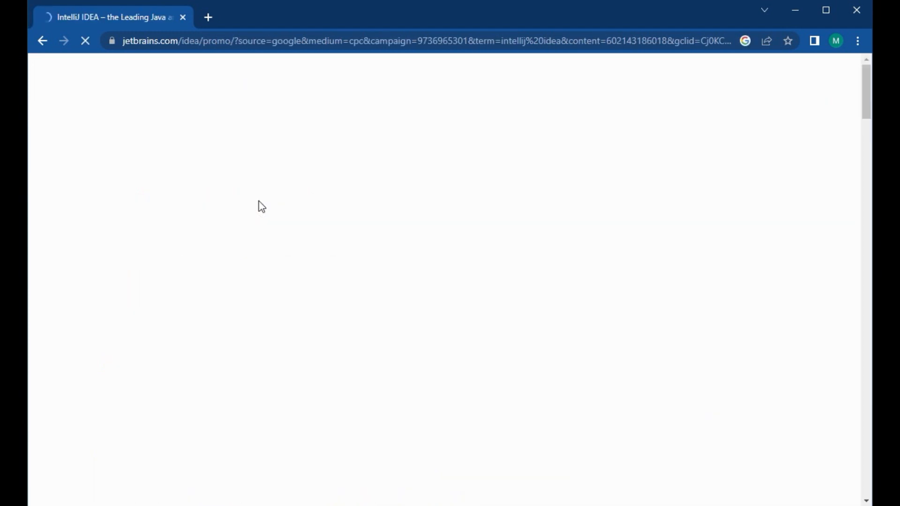
{"action": "scroll", "coordinate": [424, 248], "scroll_direction": "down", "scroll_amount": 10}
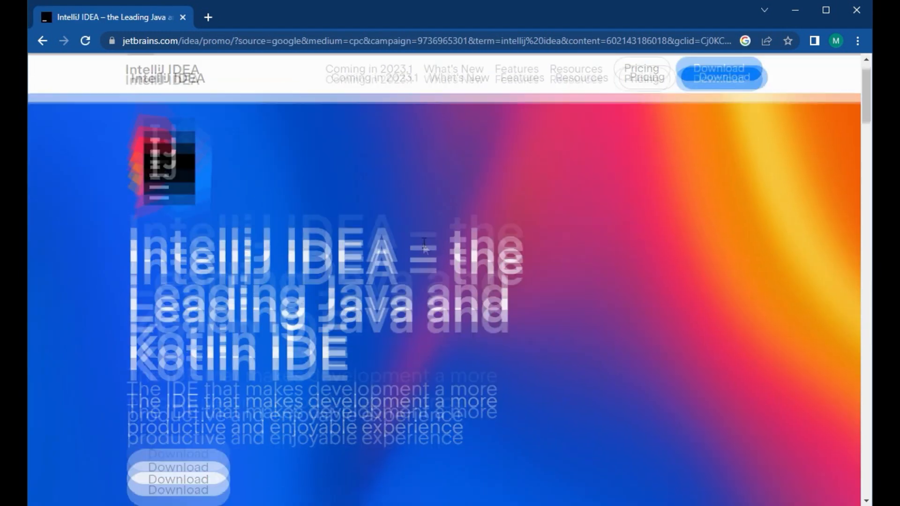
{"action": "scroll", "coordinate": [424, 266], "scroll_direction": "down", "scroll_amount": 15}
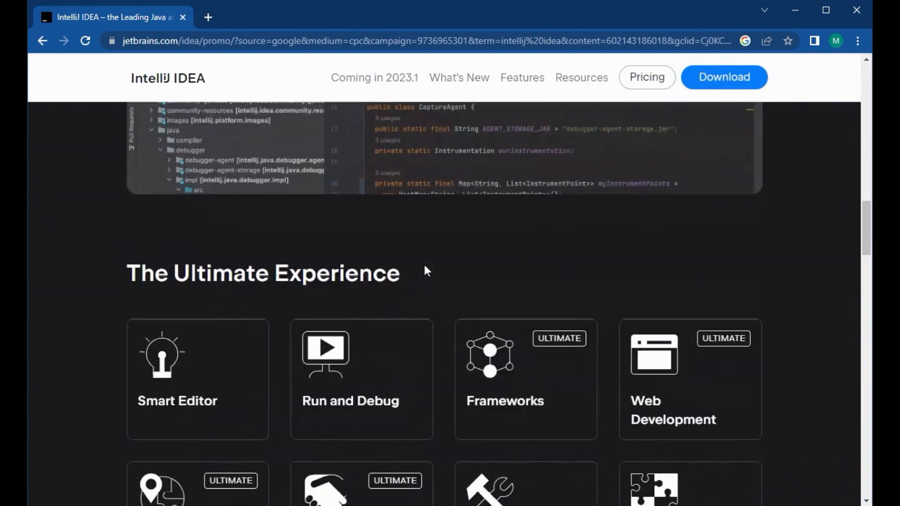
{"action": "scroll", "coordinate": [384, 229], "scroll_direction": "down", "scroll_amount": 12}
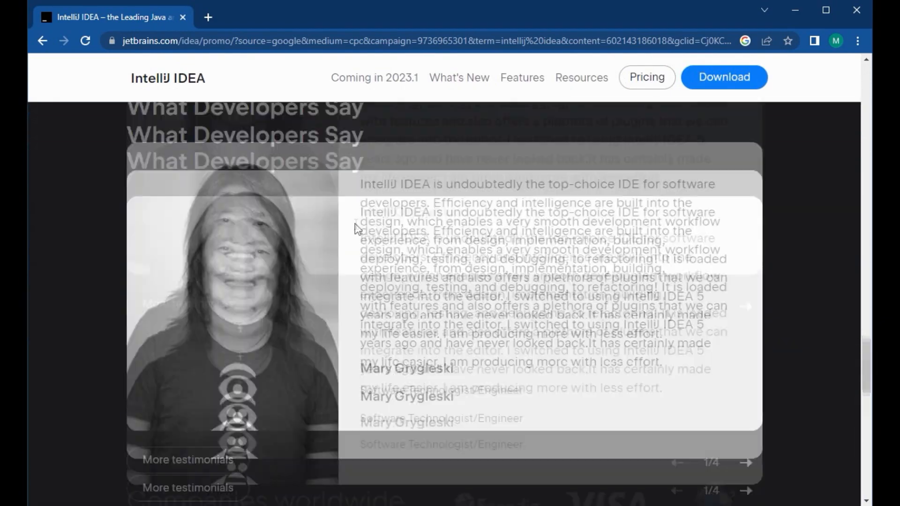
{"action": "scroll", "coordinate": [355, 228], "scroll_direction": "down", "scroll_amount": 5}
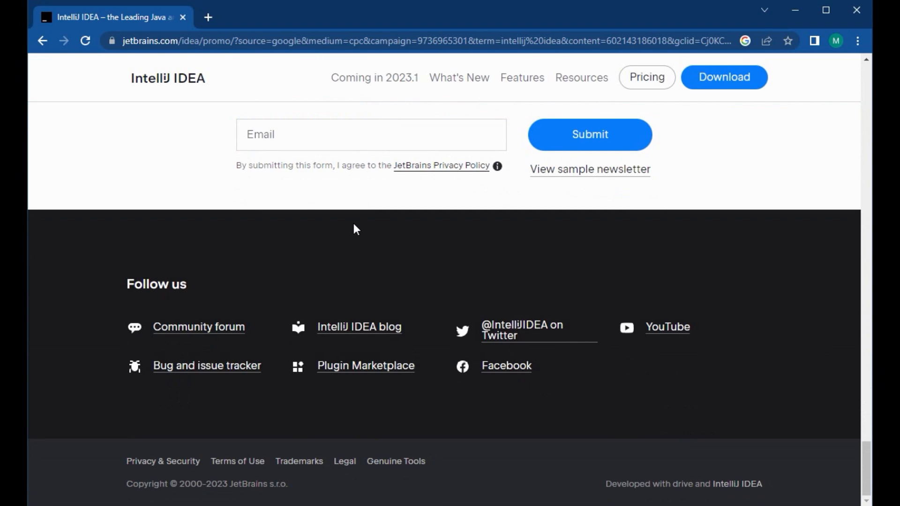
{"action": "scroll", "coordinate": [355, 228], "scroll_direction": "up", "scroll_amount": 20}
{"action": "scroll", "coordinate": [354, 228], "scroll_direction": "up", "scroll_amount": 15}
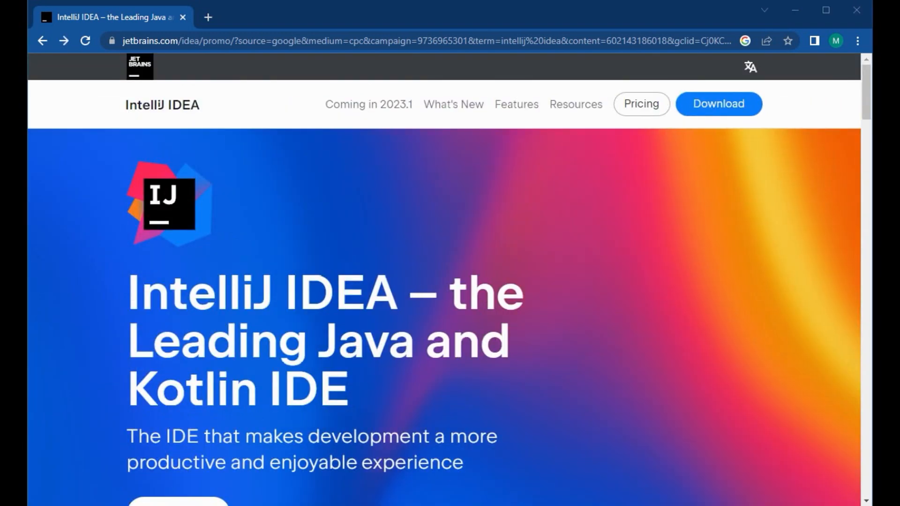
{"action": "left_click", "coordinate": [205, 40]}
{"action": "left_click", "coordinate": [205, 40]}
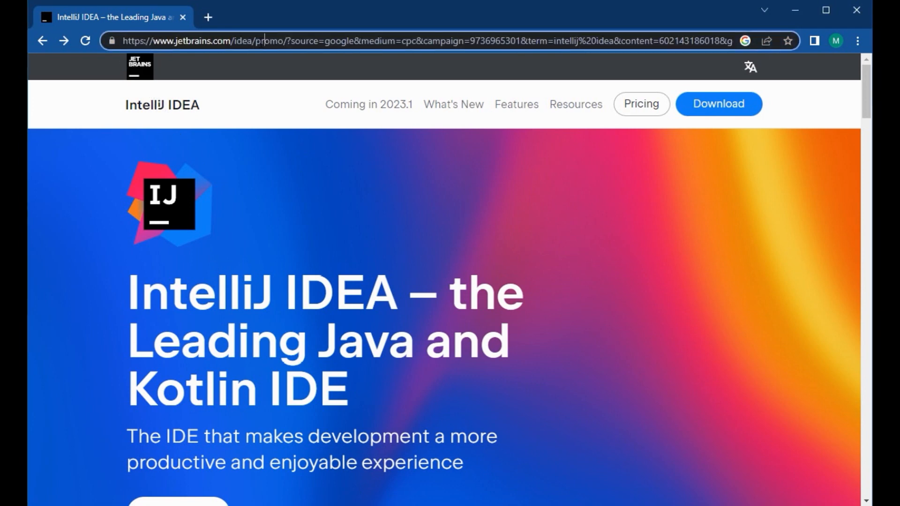
{"action": "key", "text": "ctrl+a"}
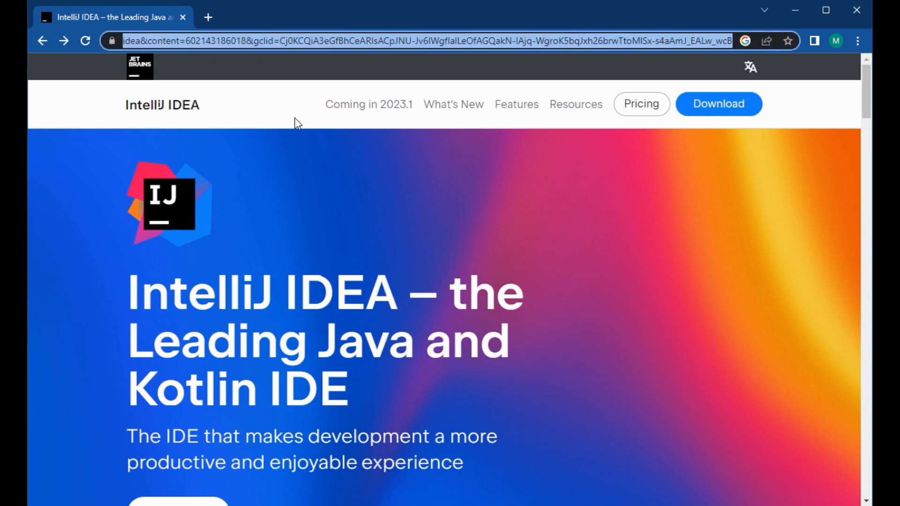
{"action": "type", "text": "https://www.jetbrains.com/idea/"}
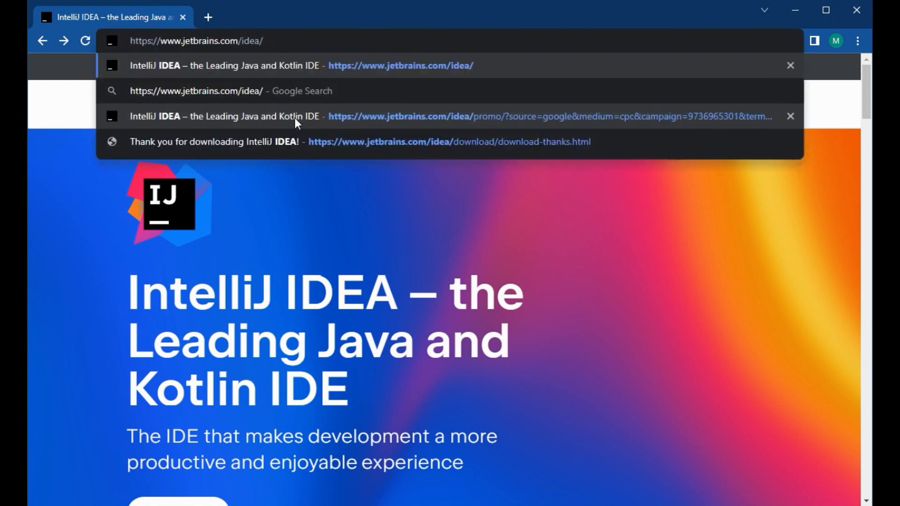
{"action": "key", "text": "Return"}
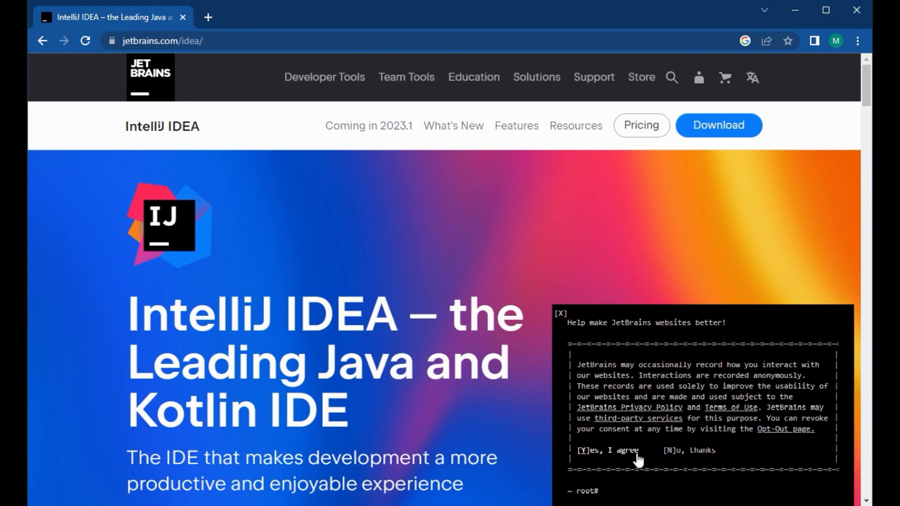
{"action": "left_click", "coordinate": [628, 448]}
{"action": "scroll", "coordinate": [618, 232], "scroll_direction": "down", "scroll_amount": 10}
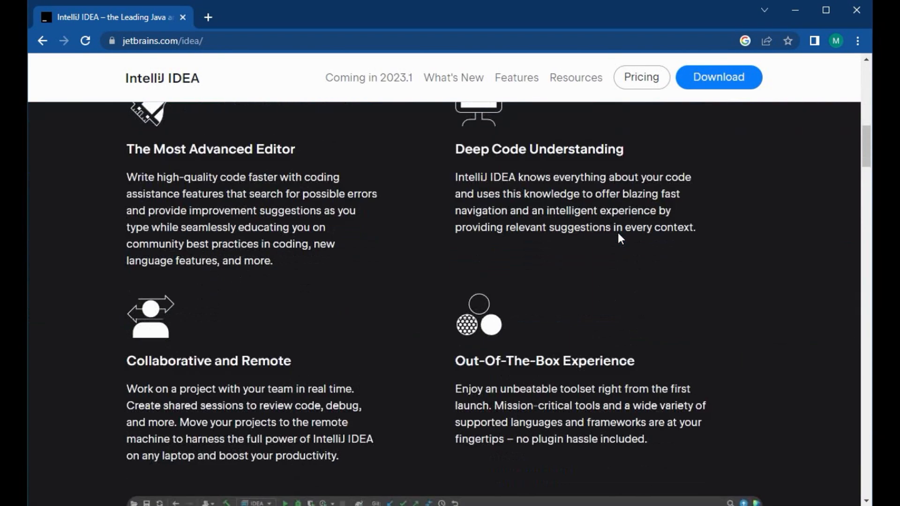
{"action": "scroll", "coordinate": [617, 233], "scroll_direction": "up", "scroll_amount": 10}
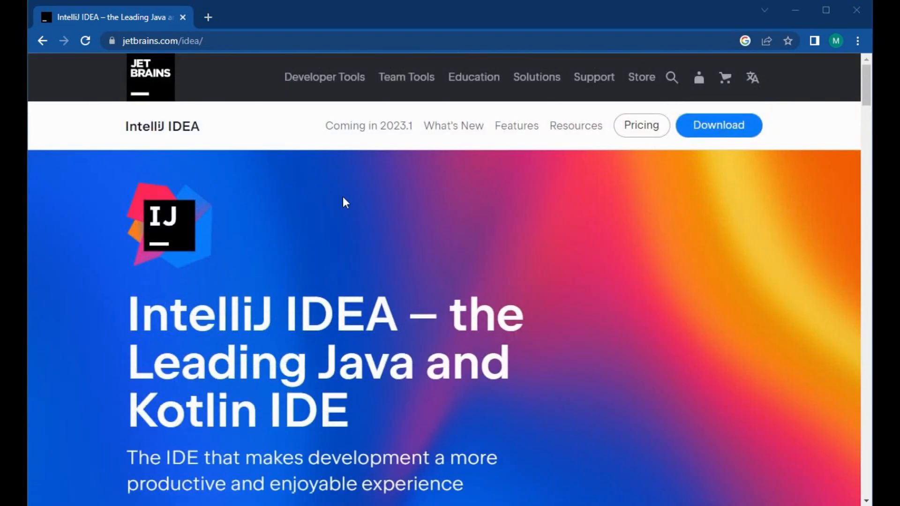
Download the Windows .exe installer of IntelliJ IDEA Community Edition from the JetBrains download page.
{"action": "left_click", "coordinate": [726, 131]}
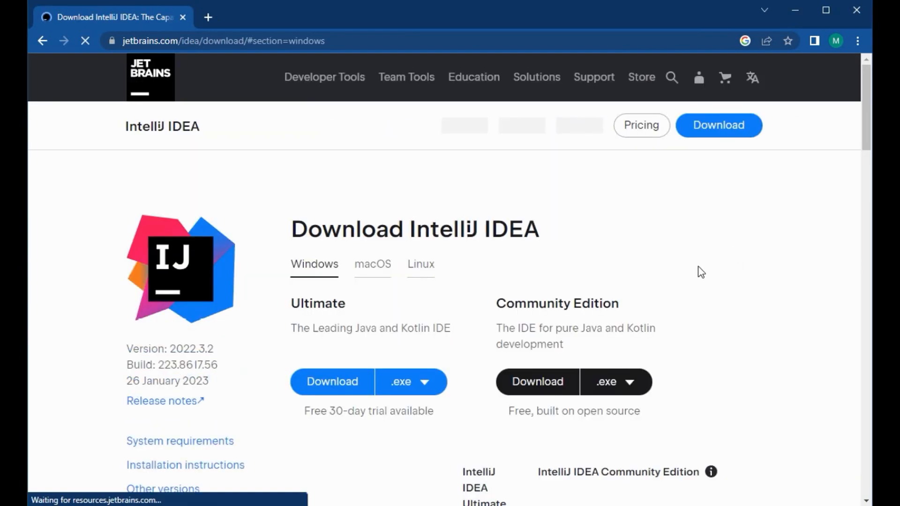
{"action": "left_click", "coordinate": [373, 265]}
{"action": "left_click", "coordinate": [422, 267]}
{"action": "left_click", "coordinate": [315, 265]}
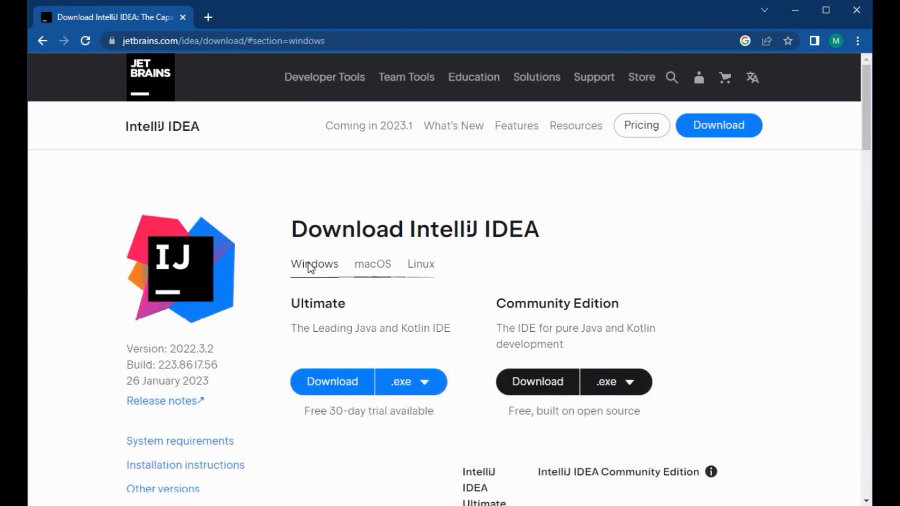
{"action": "left_click_drag", "start_coordinate": [496, 304], "coordinate": [642, 302]}
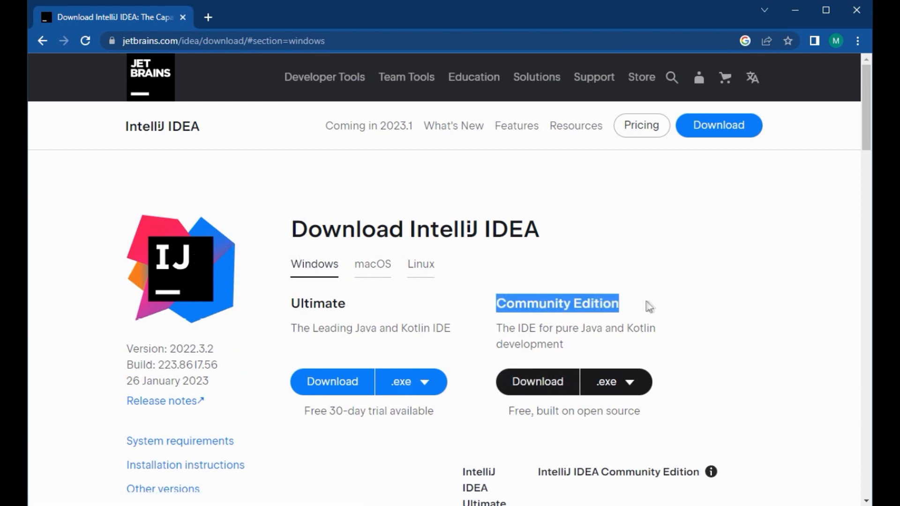
{"action": "left_click", "coordinate": [543, 390]}
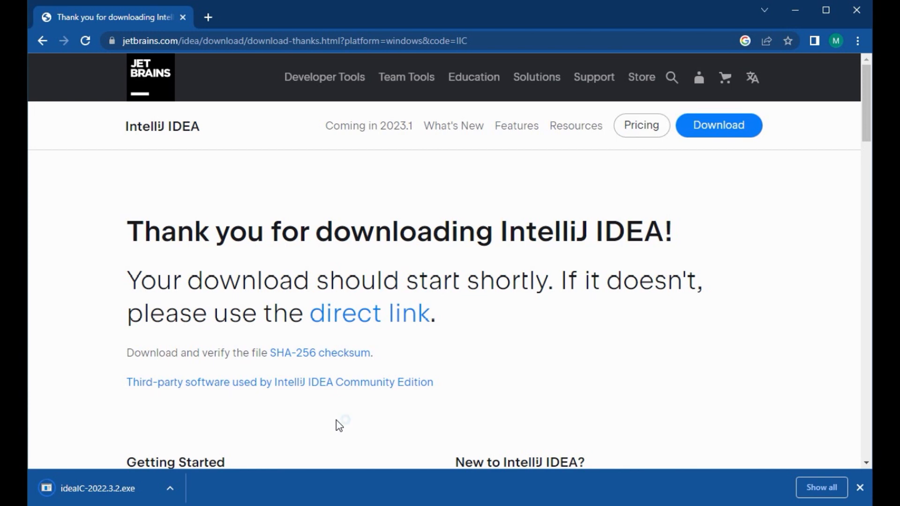
Show the downloaded ideaIC-2022.3.2 installer in its folder, close the browser, and run it with the folder window minimized.
{"action": "left_click", "coordinate": [170, 488]}
{"action": "left_click", "coordinate": [207, 505]}
{"action": "left_click", "coordinate": [856, 10]}
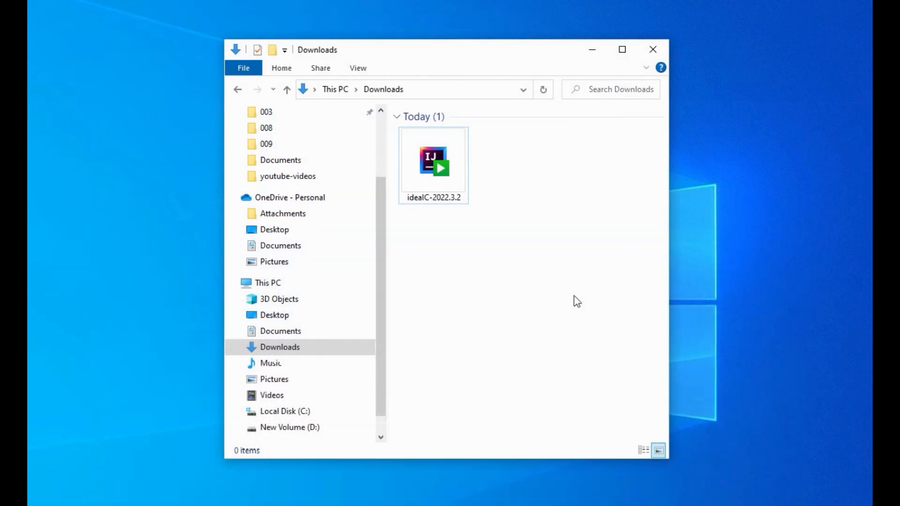
{"action": "double_click", "coordinate": [434, 164]}
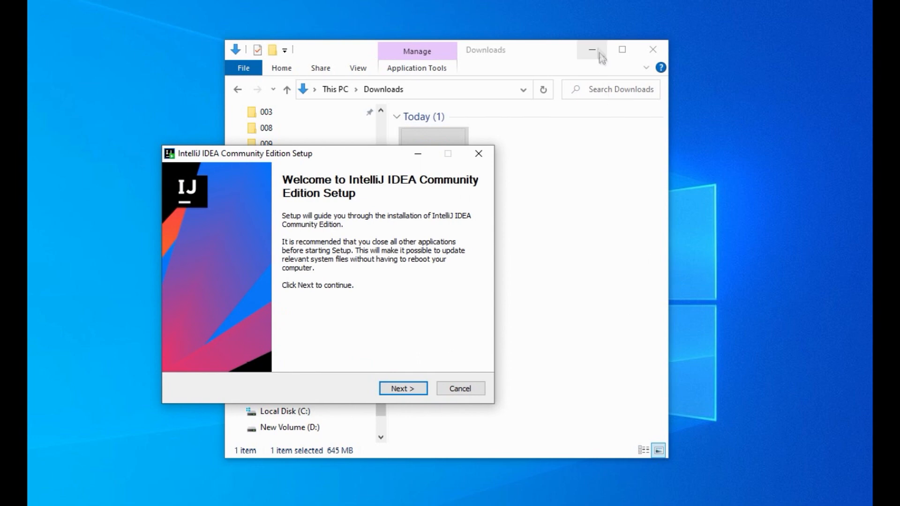
{"action": "left_click", "coordinate": [592, 50]}
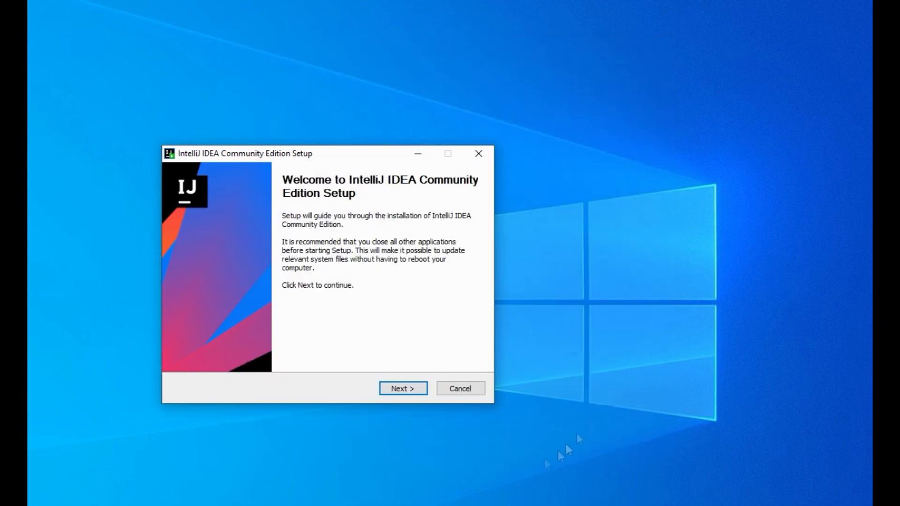
Change the drive of the setup's destination folder to d: and accept the install location.
{"action": "left_click", "coordinate": [403, 388]}
{"action": "left_click", "coordinate": [341, 309]}
{"action": "key", "text": "Home"}
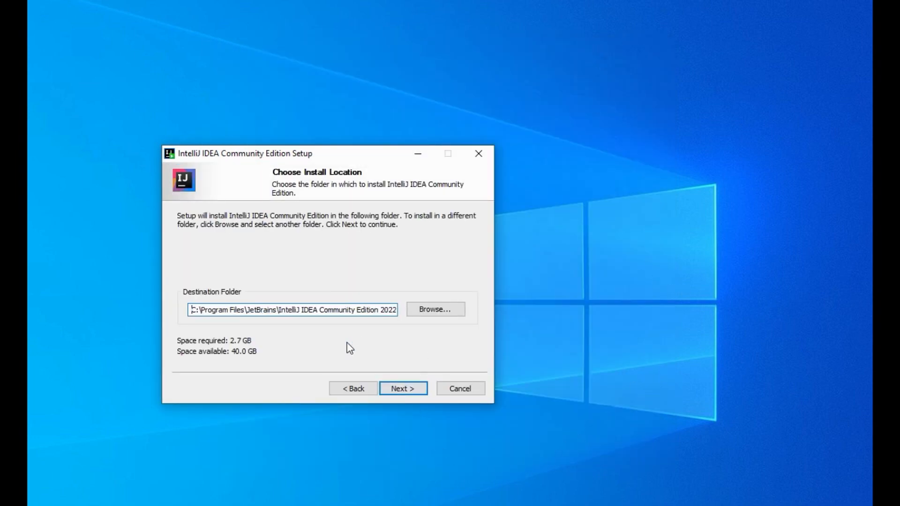
{"action": "key", "text": "Delete"}
{"action": "type", "text": "d"}
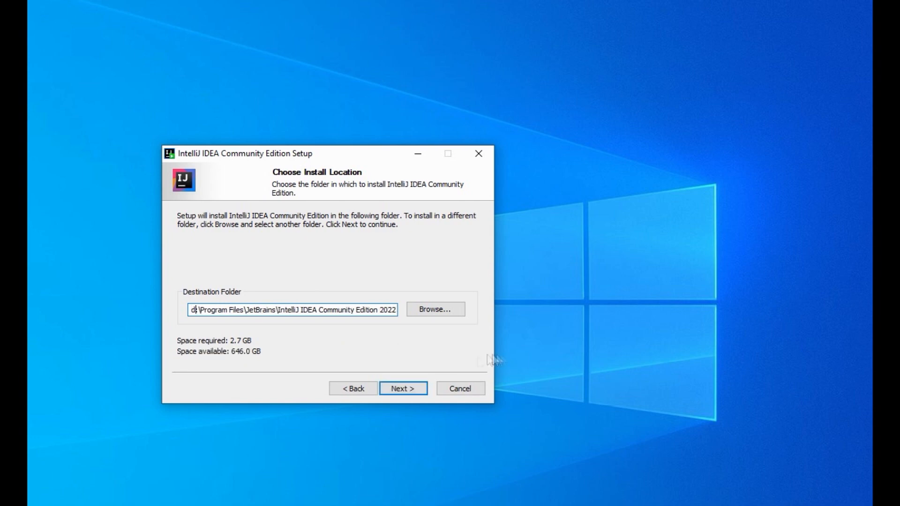
{"action": "left_click", "coordinate": [411, 390]}
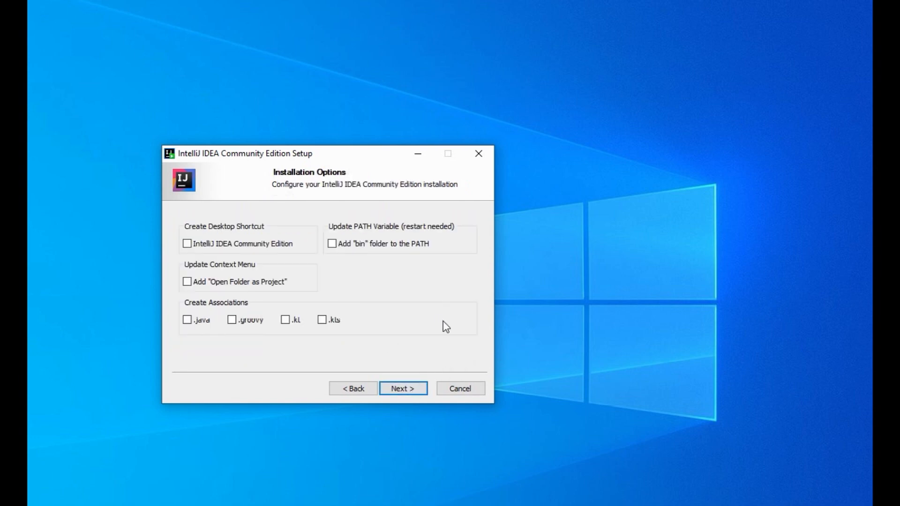
Enable the desktop shortcut, install with the JetBrains Start Menu folder, and finish the setup without running the program.
{"action": "left_click", "coordinate": [187, 244]}
{"action": "left_click", "coordinate": [412, 391]}
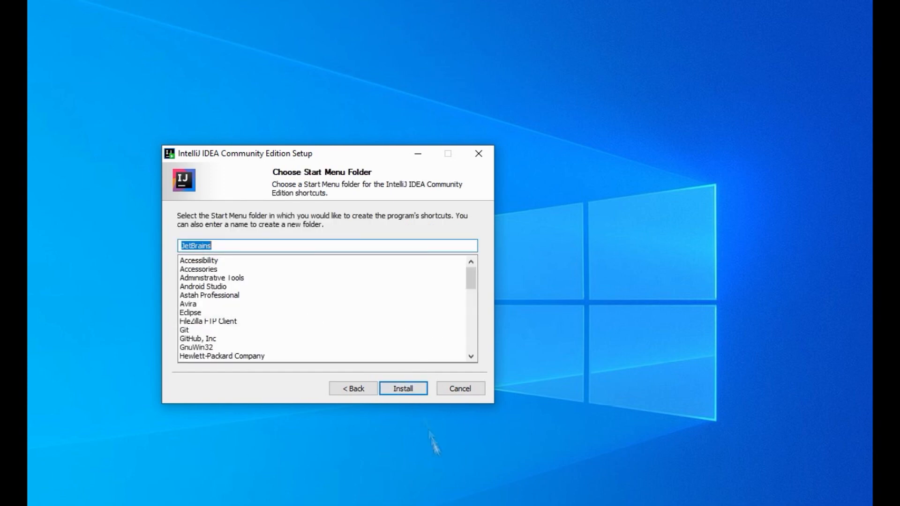
{"action": "left_click", "coordinate": [413, 389]}
{"action": "left_click", "coordinate": [213, 245]}
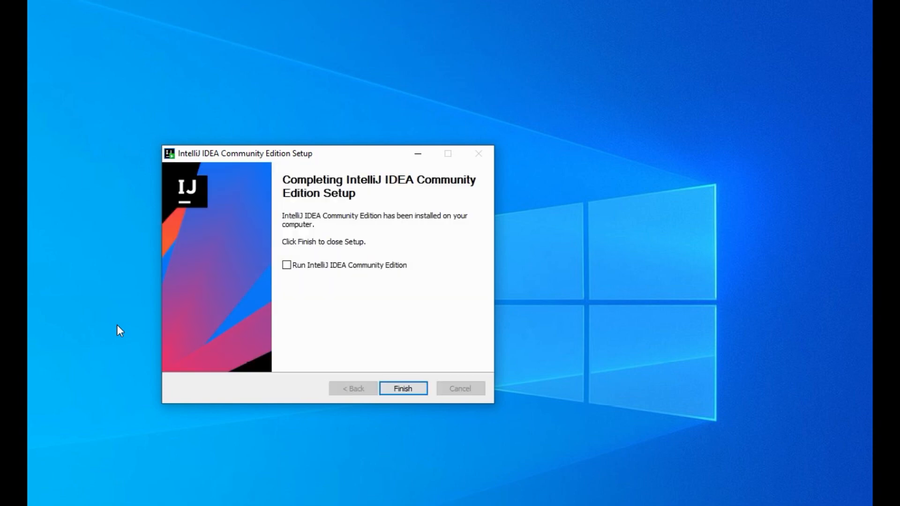
{"action": "left_click", "coordinate": [403, 388]}
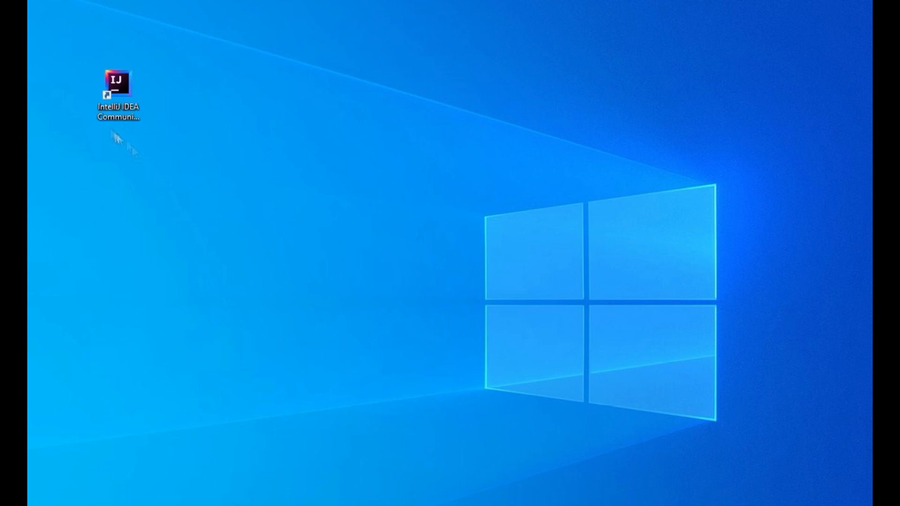
Launch IntelliJ IDEA Community Edition from the desktop, confirm the settings import dialog, and dismiss the onboarding tour offer.
{"action": "double_click", "coordinate": [118, 83]}
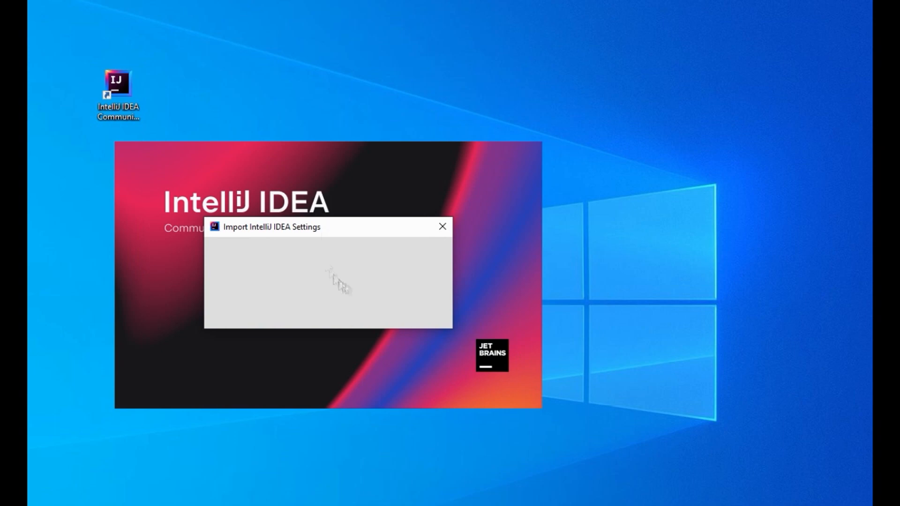
{"action": "left_click", "coordinate": [427, 313]}
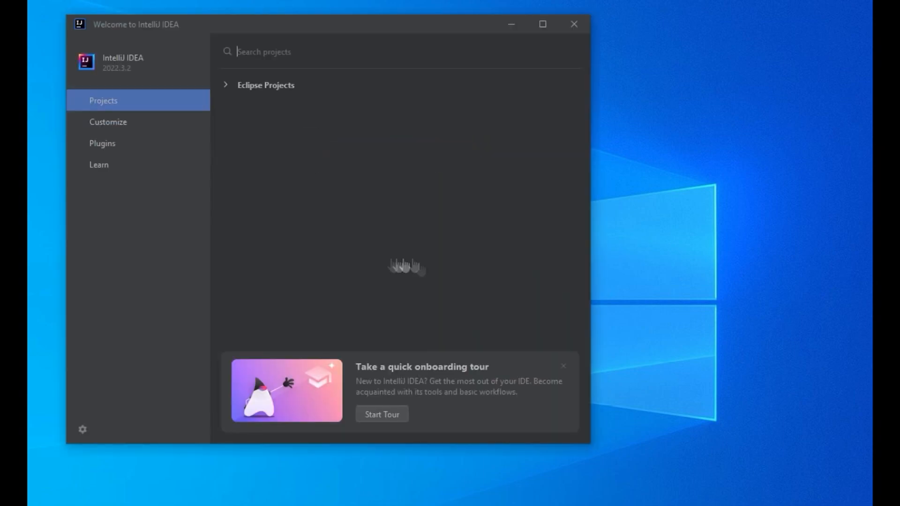
{"action": "left_click", "coordinate": [562, 366]}
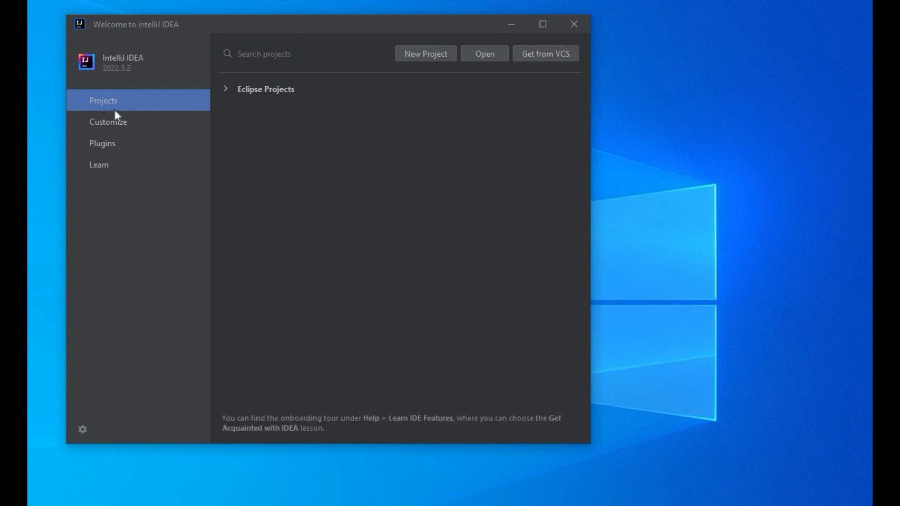
Start a new project and set its location to a new folder named java_tutorial on the D: drive.
{"action": "left_click", "coordinate": [427, 55]}
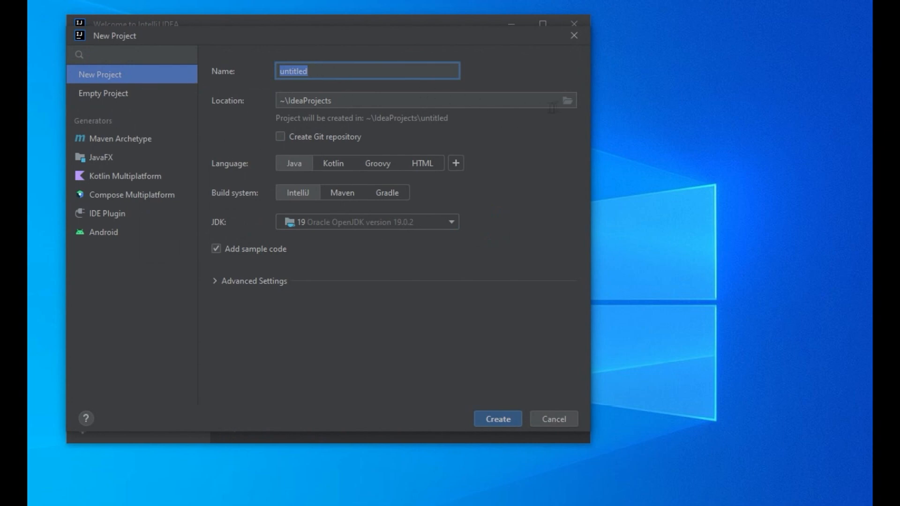
{"action": "left_click", "coordinate": [566, 101]}
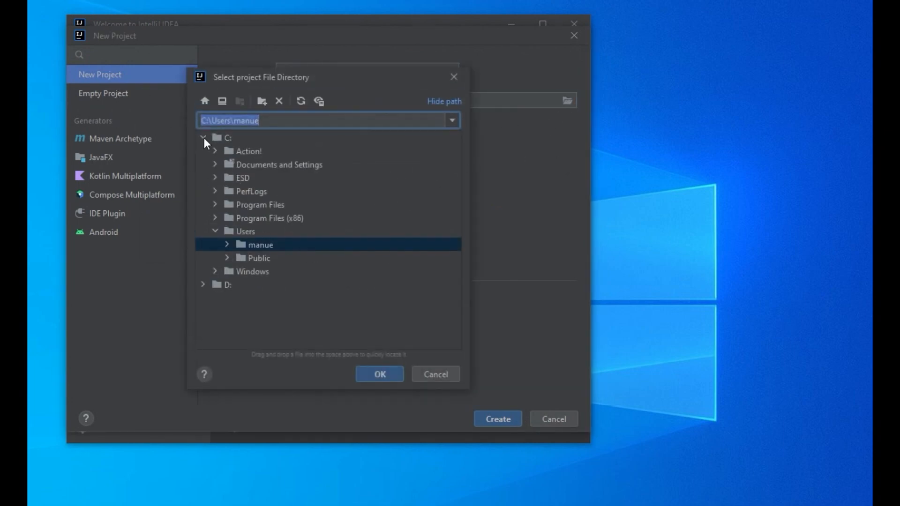
{"action": "left_click", "coordinate": [204, 138]}
{"action": "left_click", "coordinate": [218, 148]}
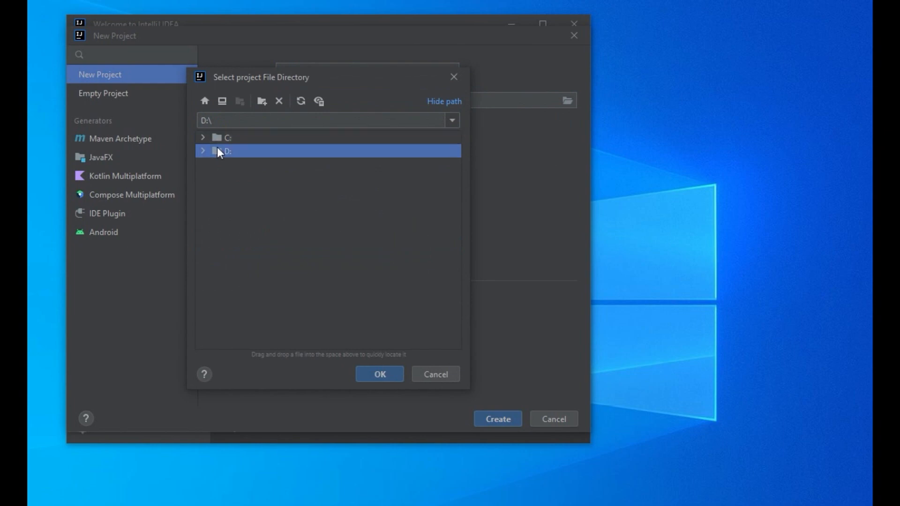
{"action": "left_click", "coordinate": [262, 100]}
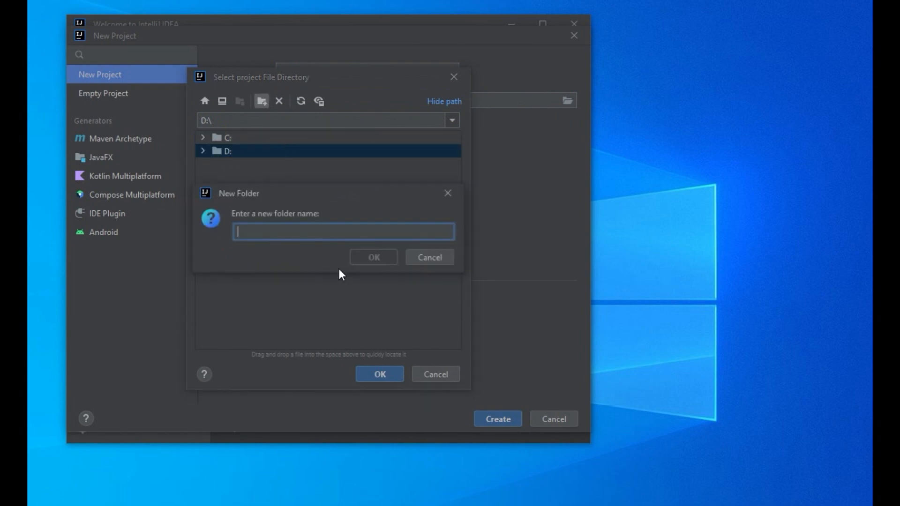
{"action": "type", "text": "java_tutorial"}
{"action": "left_click", "coordinate": [374, 257]}
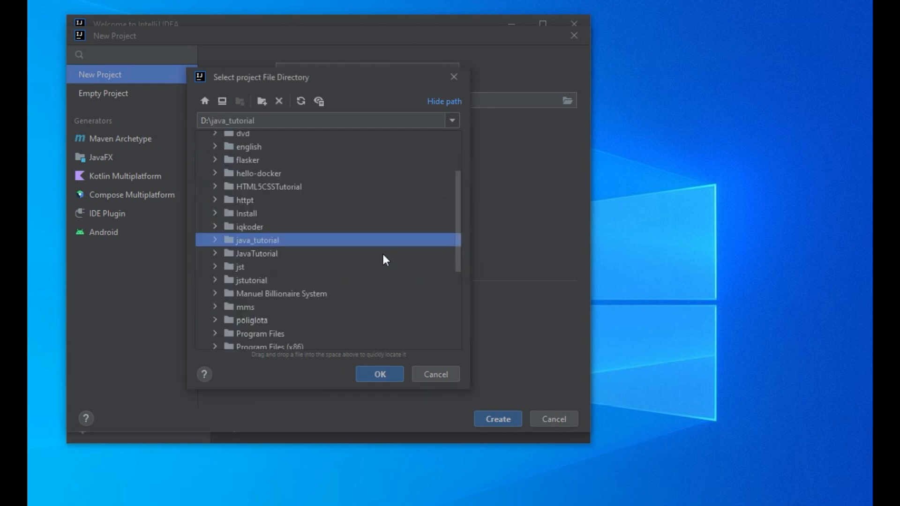
{"action": "left_click", "coordinate": [379, 374]}
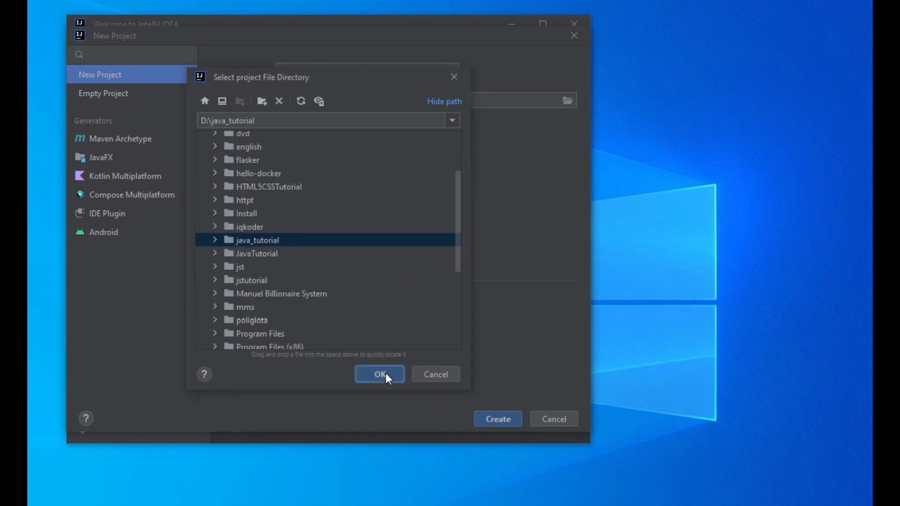
Name the project helloworld, select the 19 Oracle OpenJDK version 19.0.2 JDK, and create the project.
{"action": "left_click_drag", "start_coordinate": [321, 70], "coordinate": [279, 71]}
{"action": "left_click", "coordinate": [215, 249]}
{"action": "left_click", "coordinate": [502, 420]}
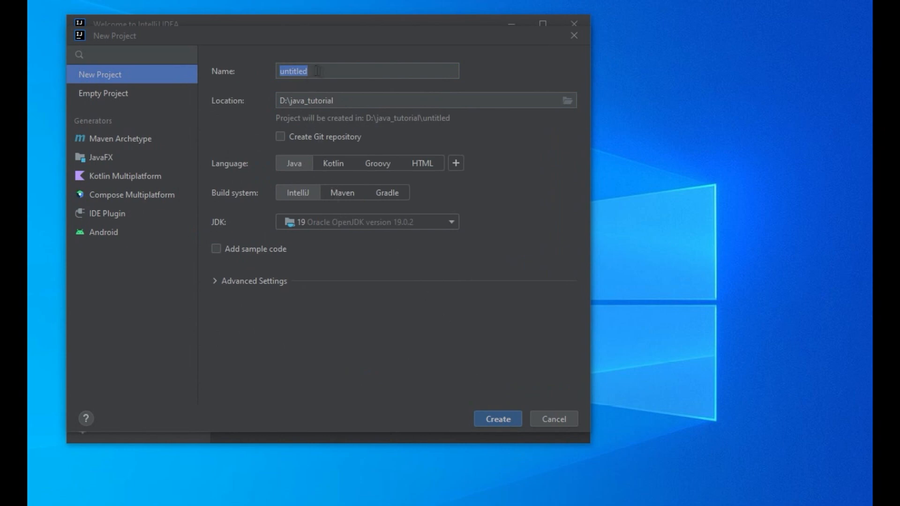
{"action": "left_click_drag", "start_coordinate": [321, 71], "coordinate": [278, 71]}
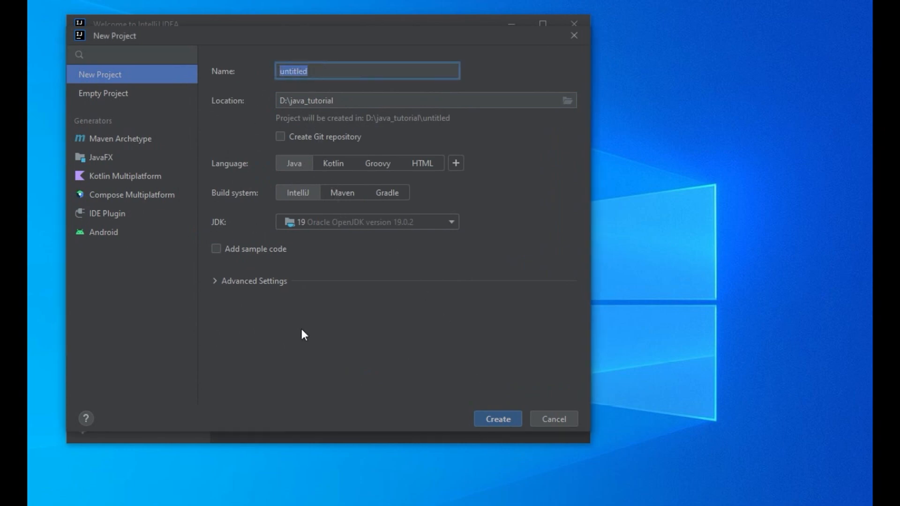
{"action": "type", "text": "helloworld"}
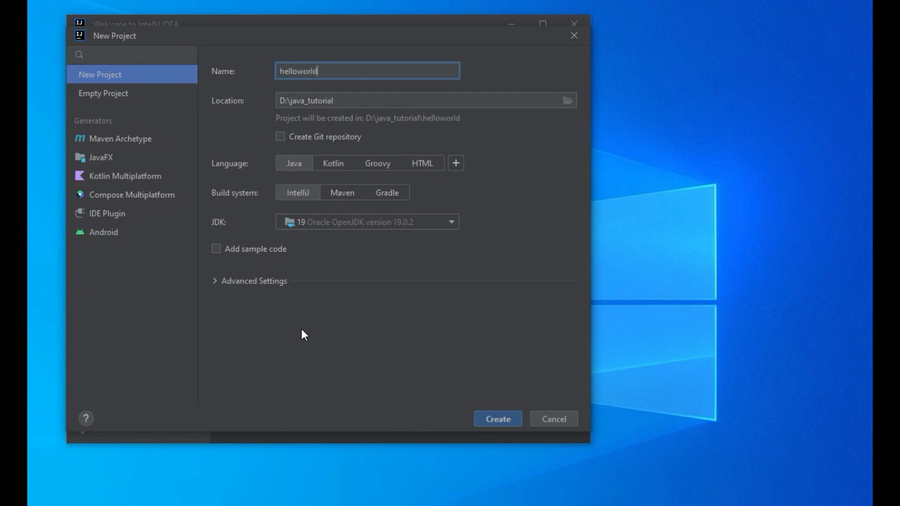
{"action": "left_click", "coordinate": [388, 222]}
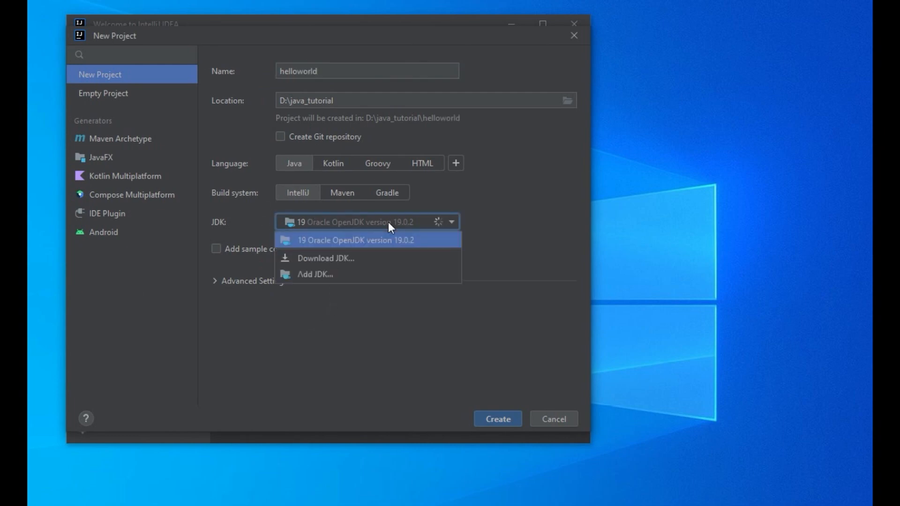
{"action": "left_click", "coordinate": [351, 241]}
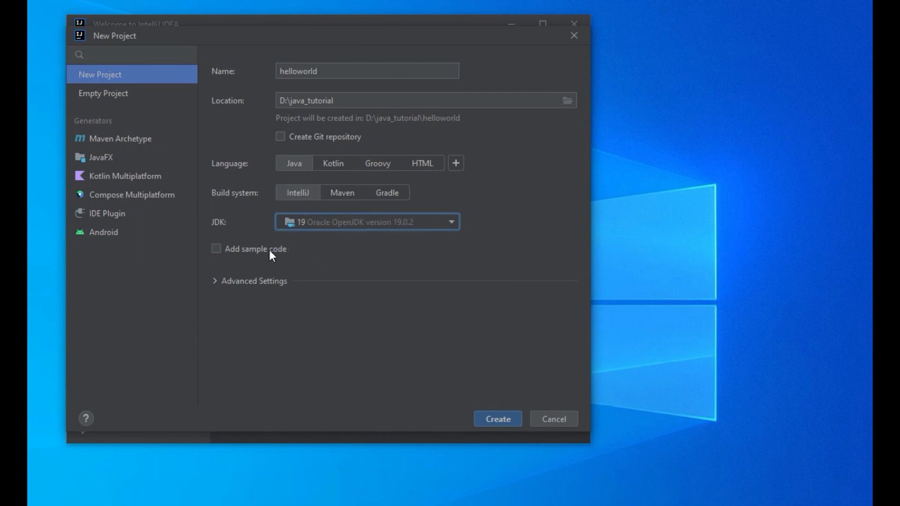
{"action": "left_click", "coordinate": [511, 421]}
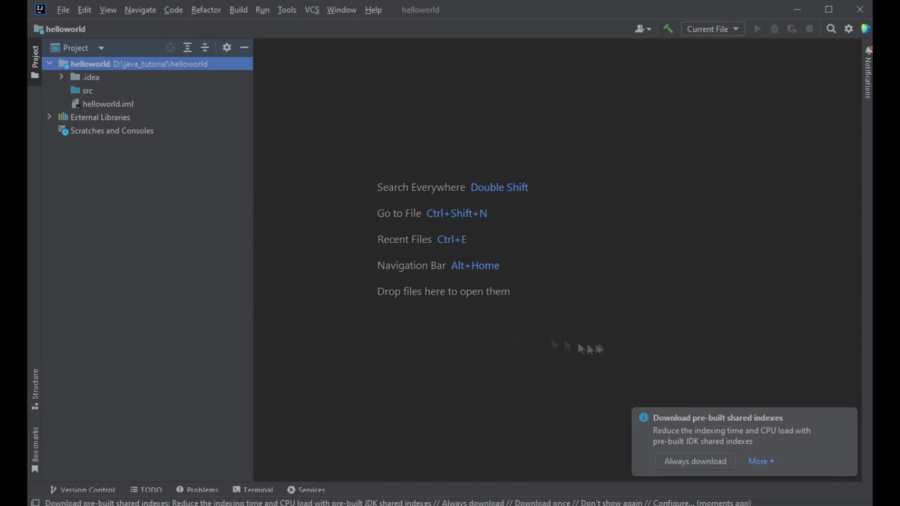
Allow pre-built shared indexes to always be downloaded, and add a Java class com.tutorial.helloworld to the src folder.
{"action": "left_click", "coordinate": [698, 461]}
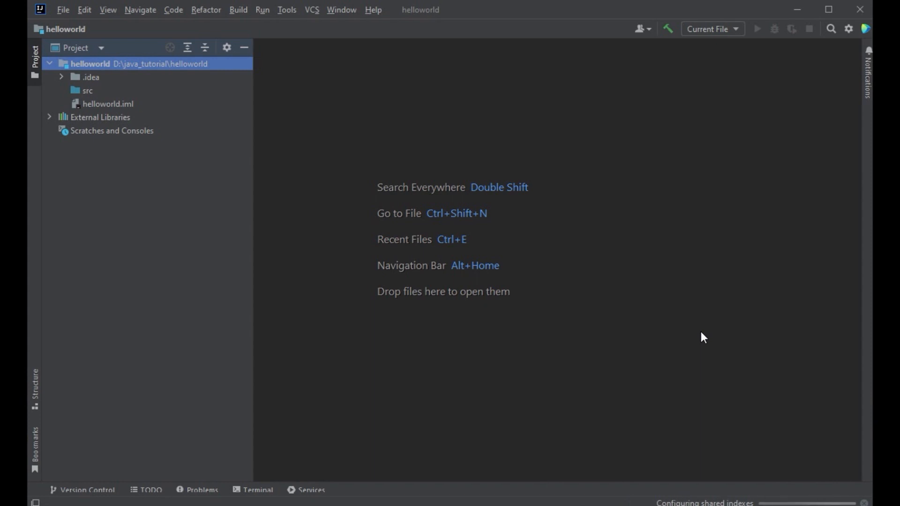
{"action": "right_click", "coordinate": [77, 89]}
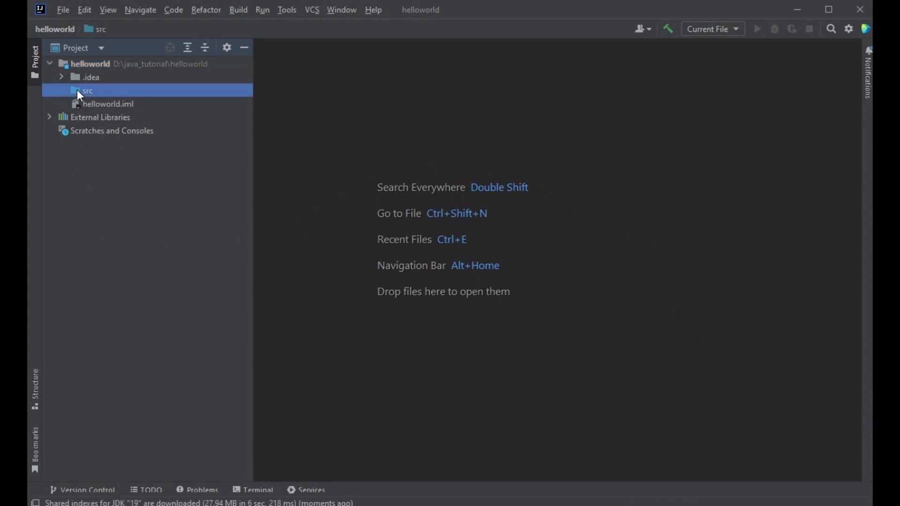
{"action": "mouse_move", "coordinate": [125, 94]}
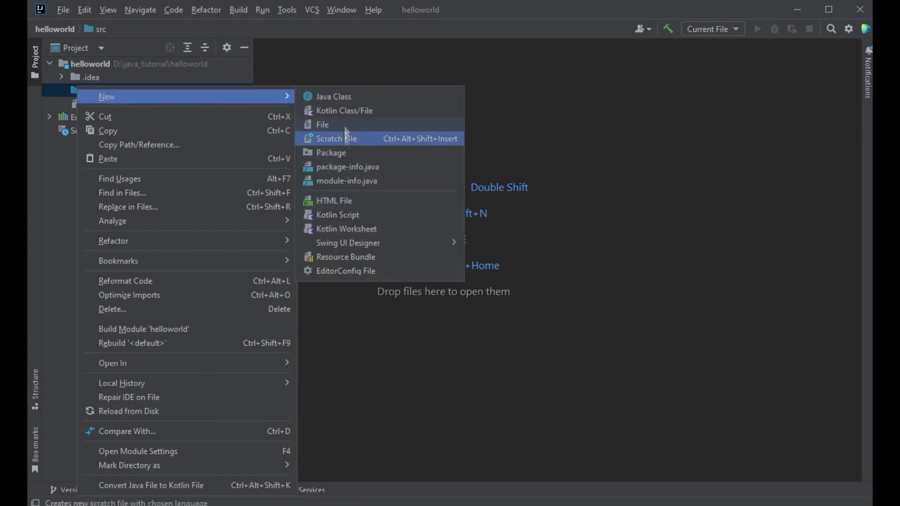
{"action": "left_click", "coordinate": [333, 96]}
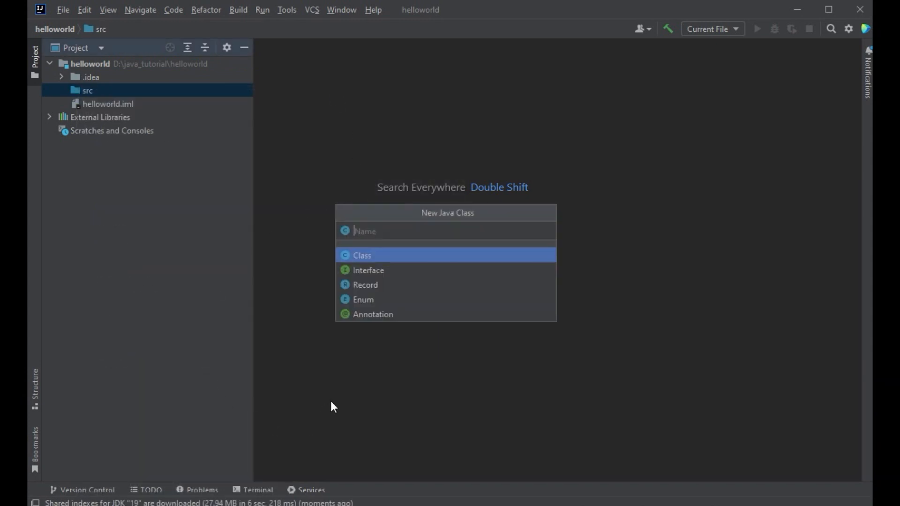
{"action": "type", "text": "com.tutorial.helloworld"}
{"action": "key", "text": "Return"}
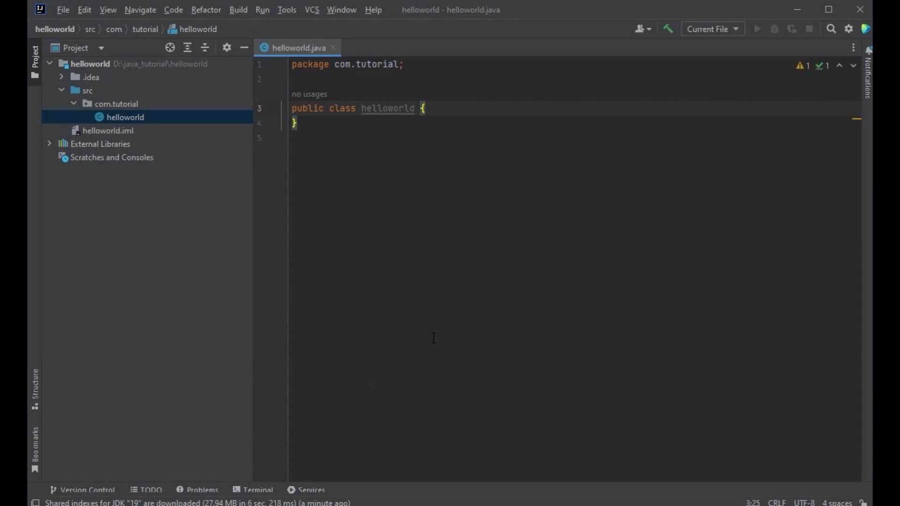
Insert a main method declaration inside the helloworld class using the main code completion.
{"action": "left_click_drag", "start_coordinate": [298, 69], "coordinate": [394, 68]}
{"action": "left_click", "coordinate": [415, 223]}
{"action": "left_click", "coordinate": [449, 111]}
{"action": "key", "text": "Return"}
{"action": "type", "text": "main"}
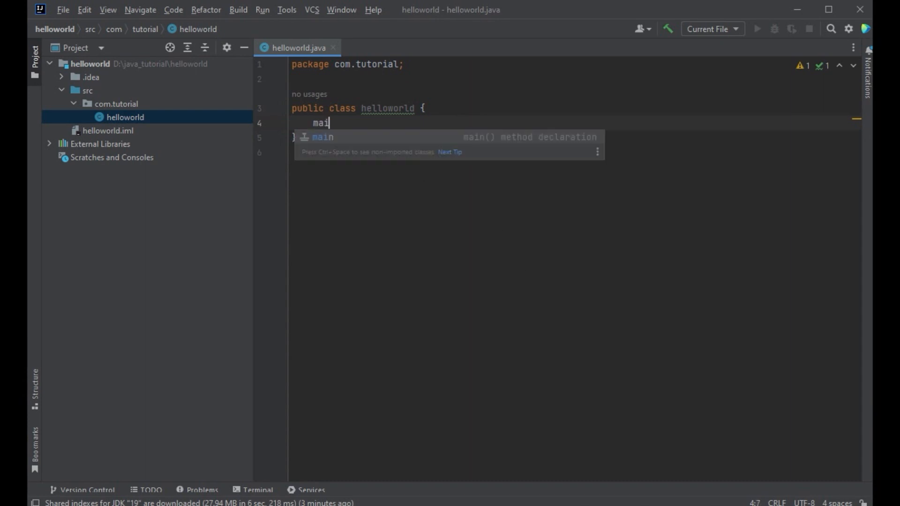
{"action": "left_click", "coordinate": [326, 136]}
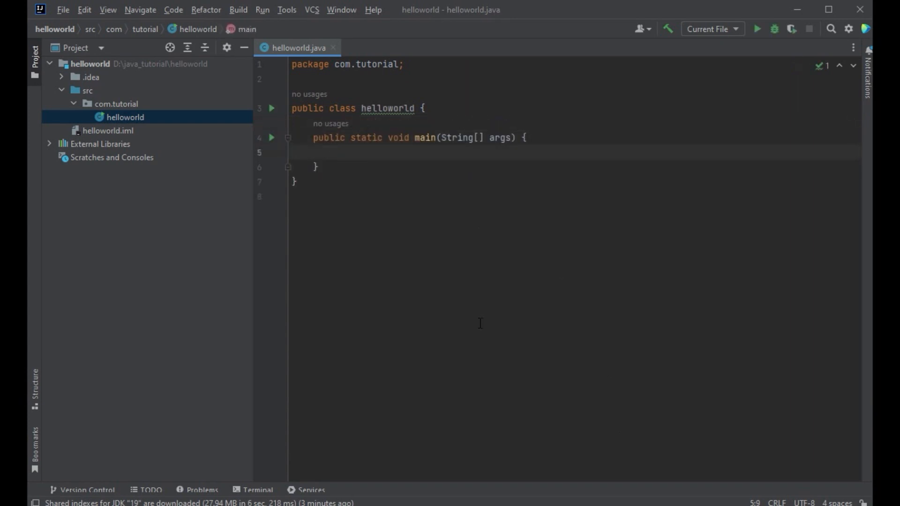
Write System.out.println("Hello World"); in the main method and add an empty line after it.
{"action": "type", "text": "Syst"}
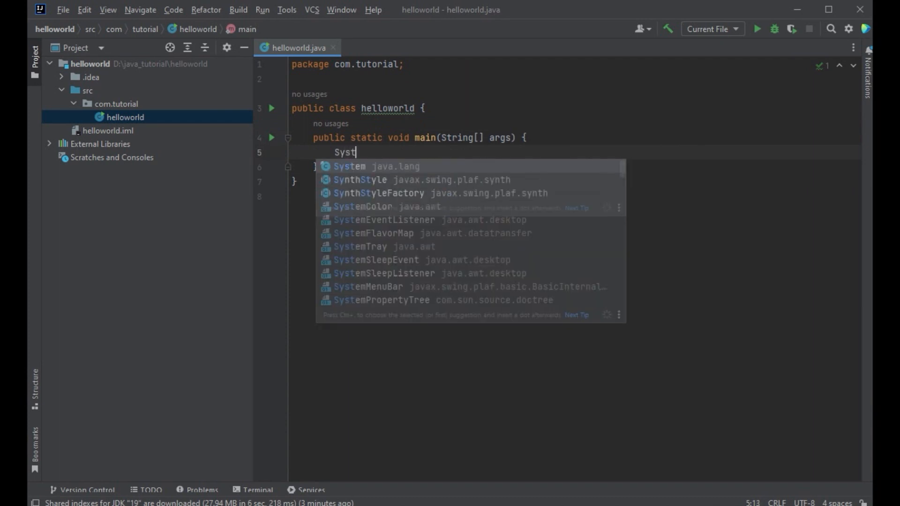
{"action": "key", "text": "Return"}
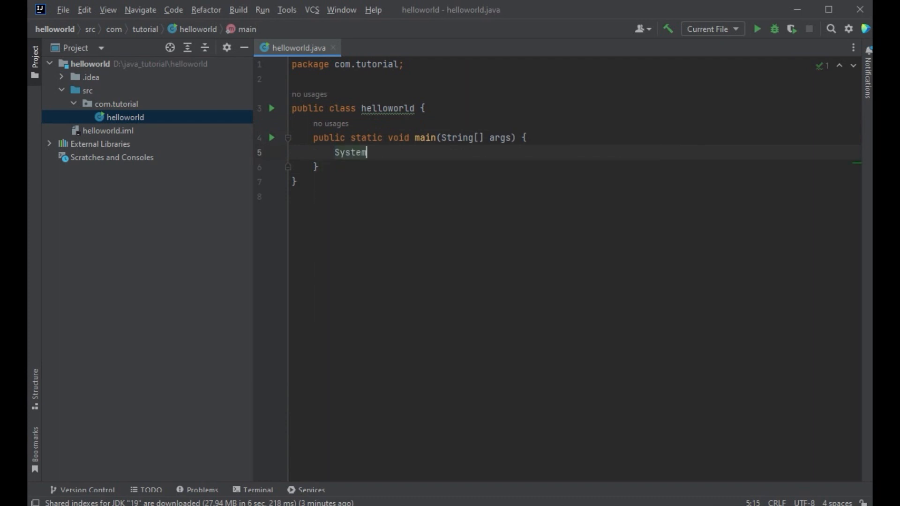
{"action": "type", "text": ".o"}
{"action": "key", "text": "Return"}
{"action": "type", "text": ".p"}
{"action": "key", "text": "Return"}
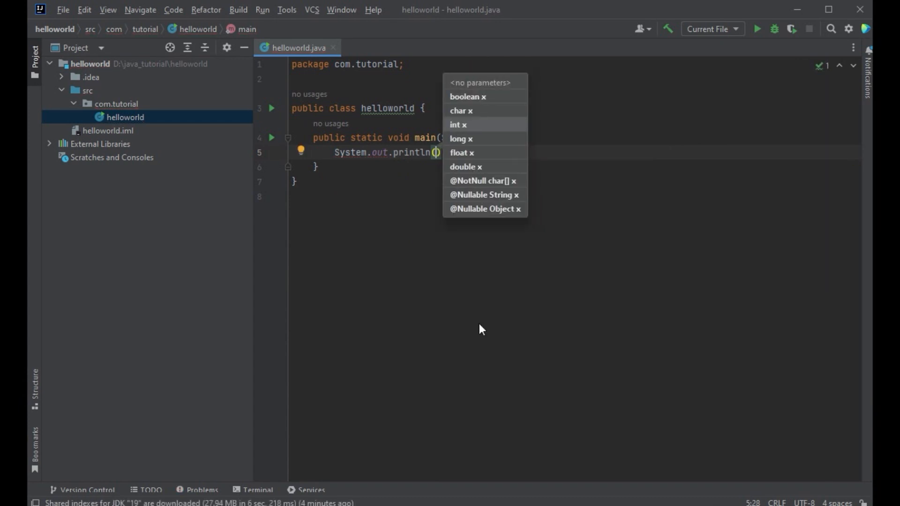
{"action": "key", "text": "Escape"}
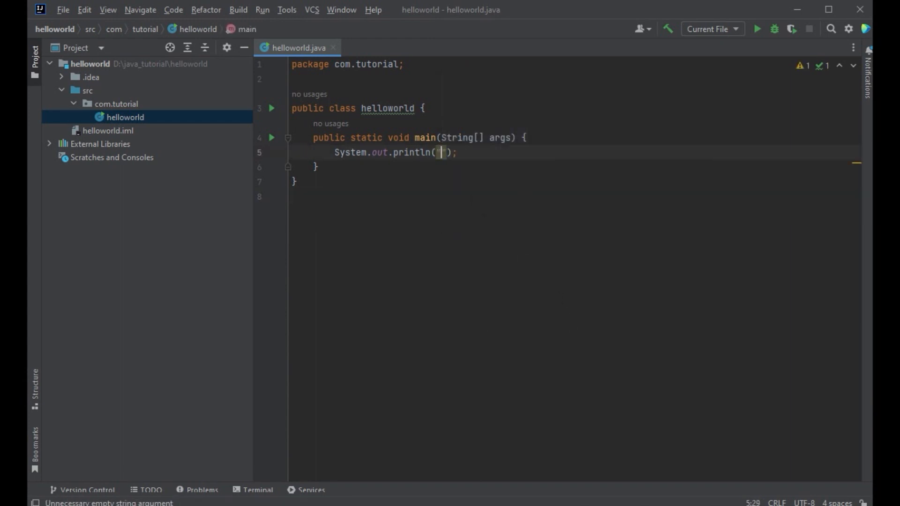
{"action": "type", "text": "\"Hello"}
{"action": "type", "text": " World"}
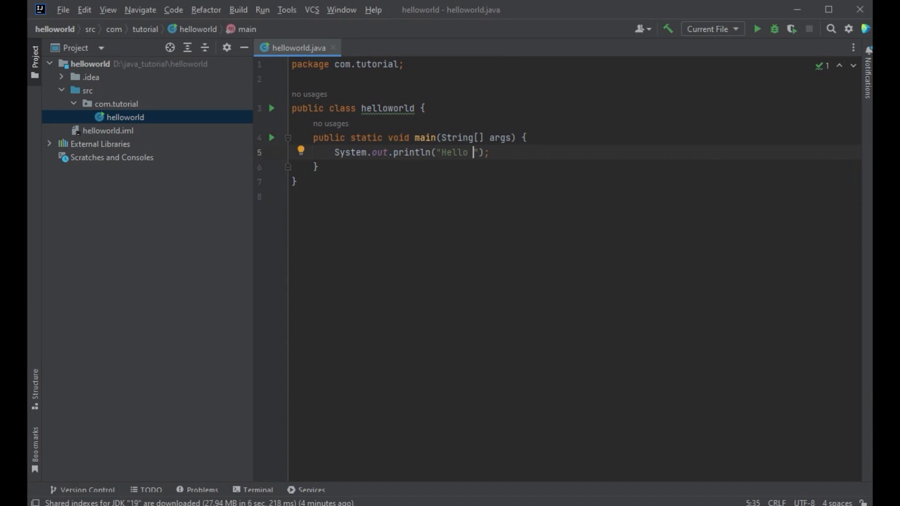
{"action": "key", "text": "Right"}
{"action": "key", "text": "Right"}
{"action": "key", "text": "Right"}
{"action": "key", "text": "Return"}
Run helloworld.main() and highlight the program's printed line in the run output.
{"action": "left_click", "coordinate": [271, 138]}
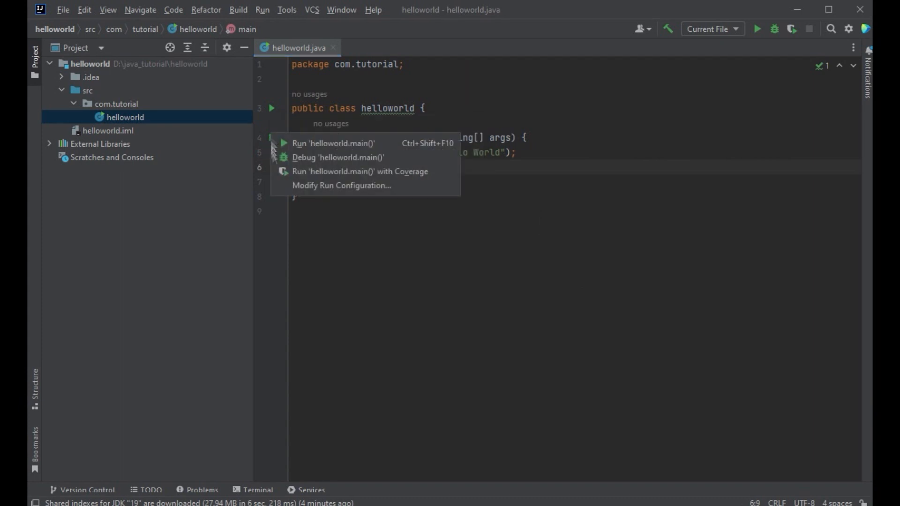
{"action": "left_click", "coordinate": [321, 140]}
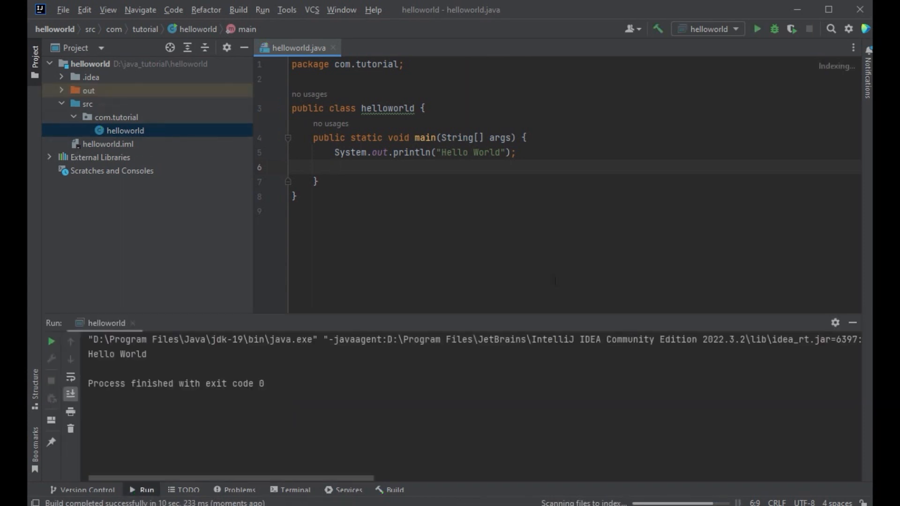
{"action": "left_click_drag", "start_coordinate": [155, 352], "coordinate": [89, 353]}
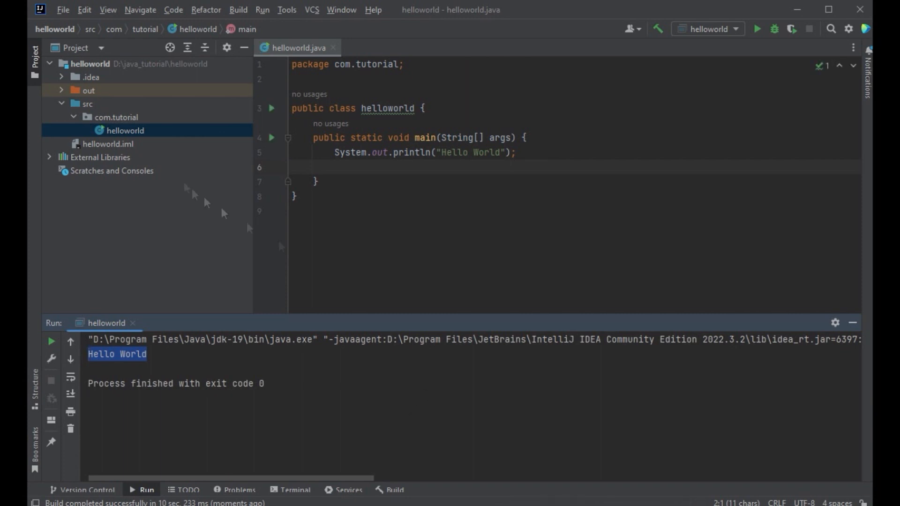
{"action": "left_click", "coordinate": [64, 9]}
{"action": "left_click", "coordinate": [396, 240]}
{"action": "left_click", "coordinate": [860, 9]}
{"action": "left_click", "coordinate": [480, 283]}
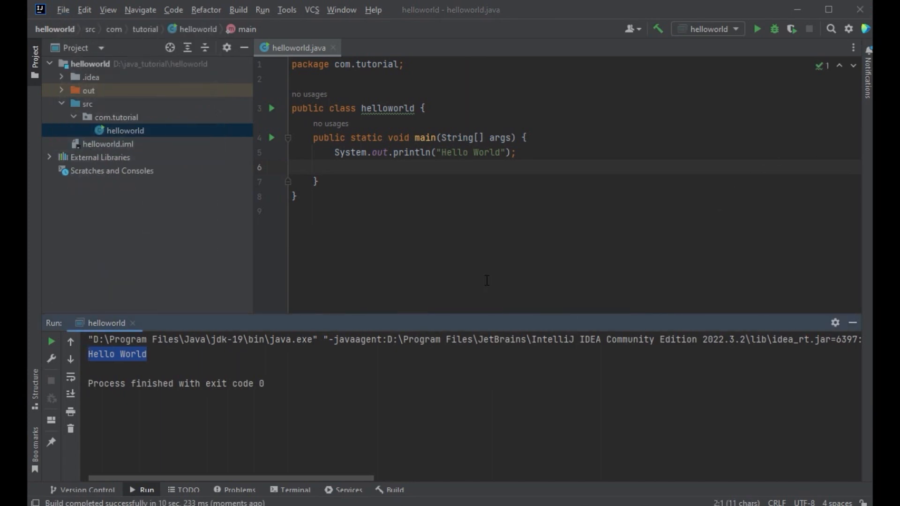